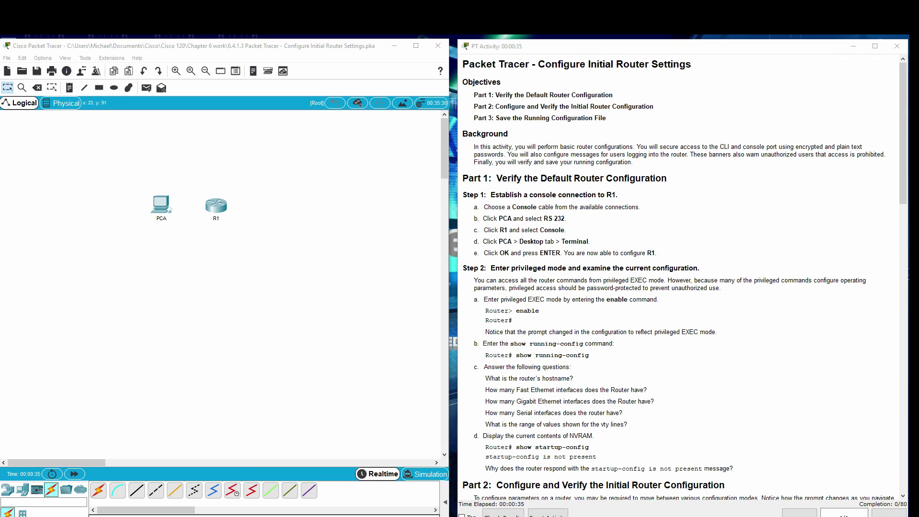
Connect PCA's RS 232 port to R1's Console port with a console cable.
{"action": "left_click", "coordinate": [121, 491]}
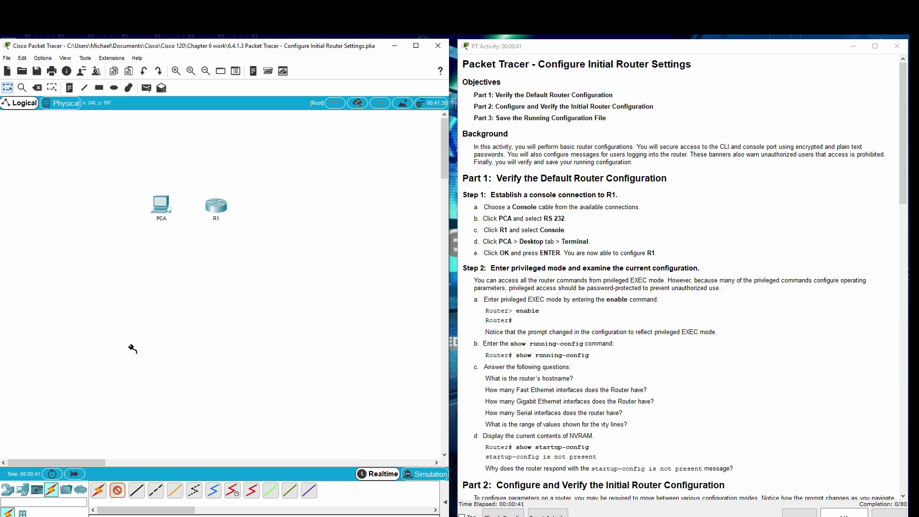
{"action": "left_click", "coordinate": [160, 205]}
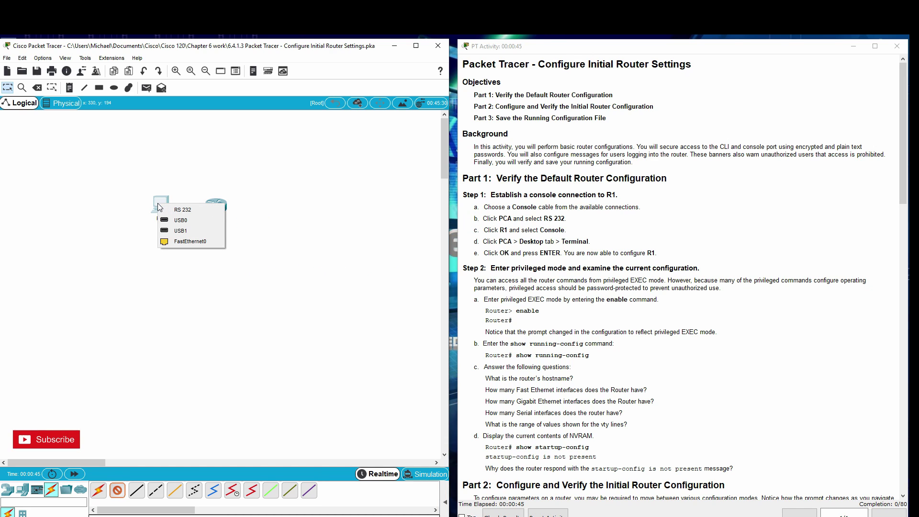
{"action": "left_click", "coordinate": [184, 209]}
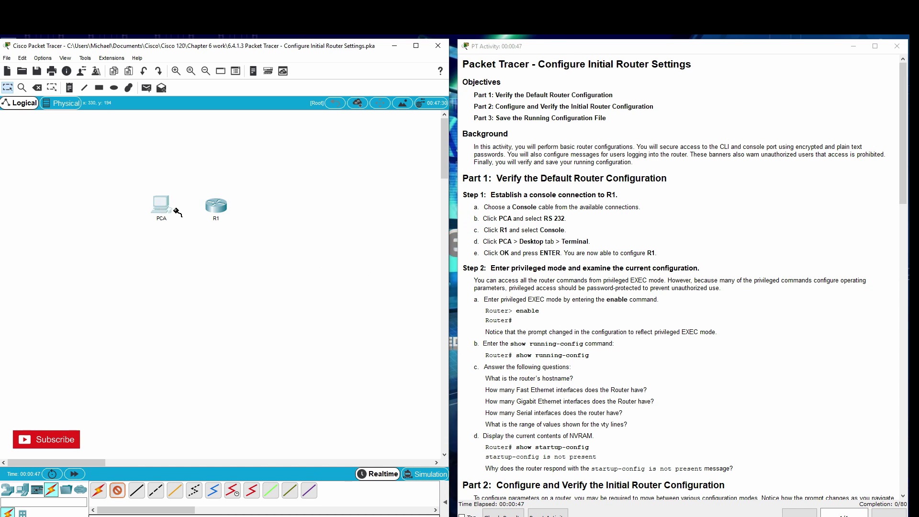
{"action": "left_click", "coordinate": [215, 202]}
{"action": "left_click", "coordinate": [228, 218]}
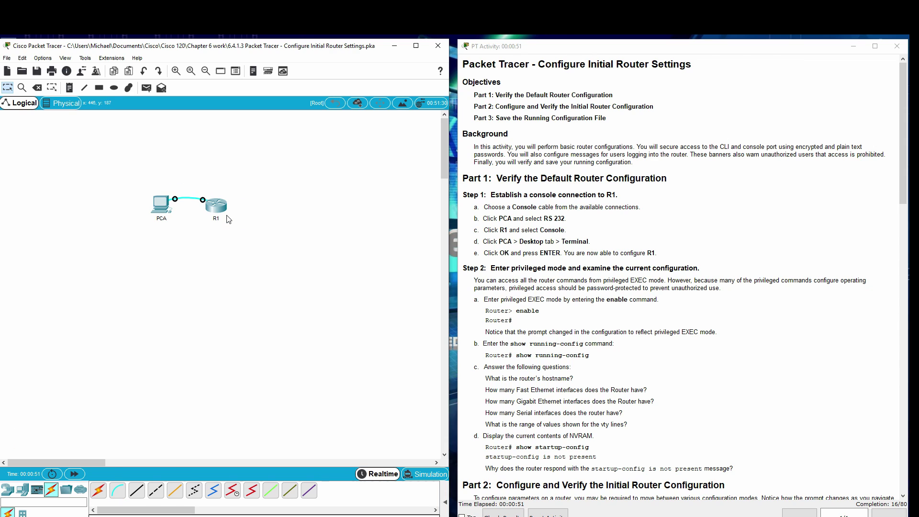
Open PCA's Terminal with default settings to reach R1's console, moving the window left.
{"action": "left_click", "coordinate": [163, 208]}
{"action": "left_click", "coordinate": [324, 129]}
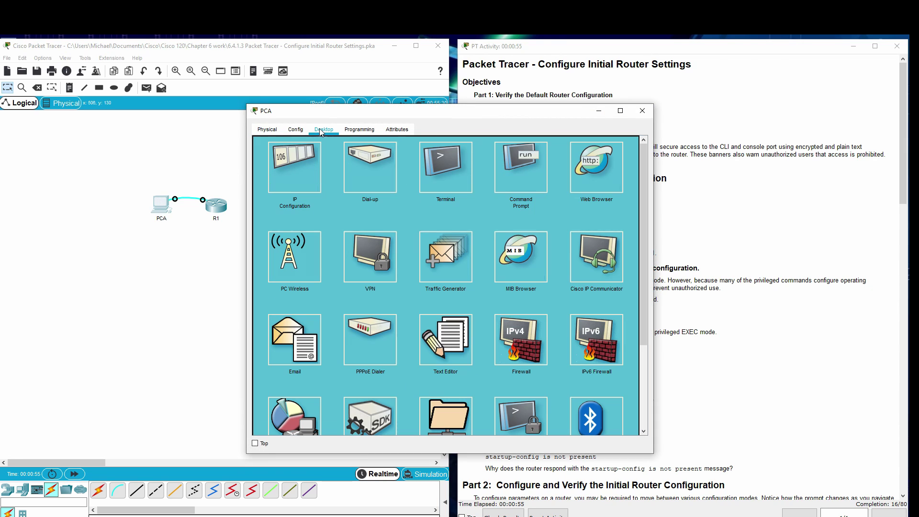
{"action": "left_click", "coordinate": [453, 161]}
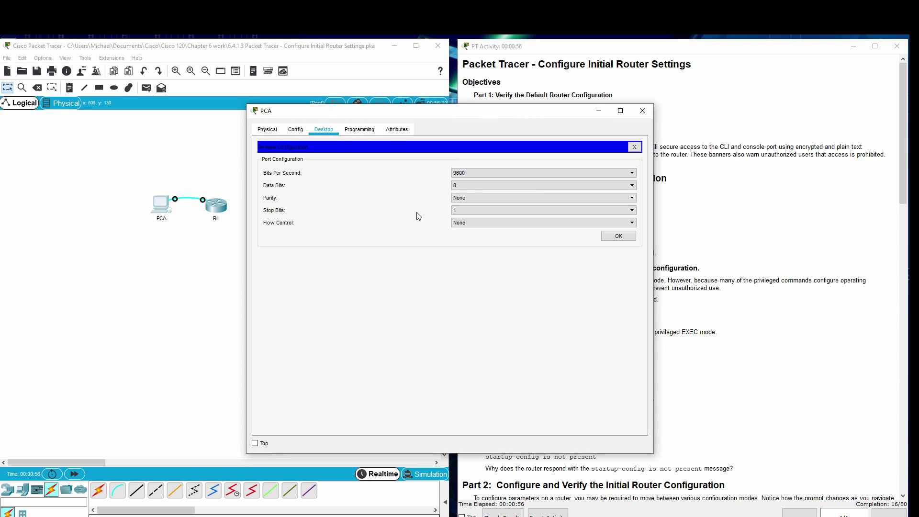
{"action": "left_click", "coordinate": [613, 237]}
{"action": "left_click_drag", "start_coordinate": [415, 117], "coordinate": [186, 130]}
Wake R1's console, enter enable to reach Router#, and type show running-config.
{"action": "key", "text": "Return"}
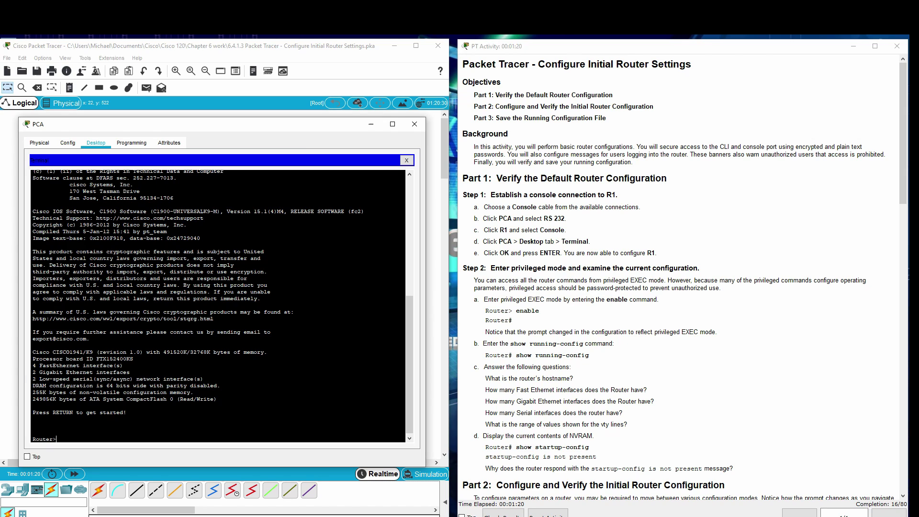
{"action": "type", "text": "enable"}
{"action": "key", "text": "Return"}
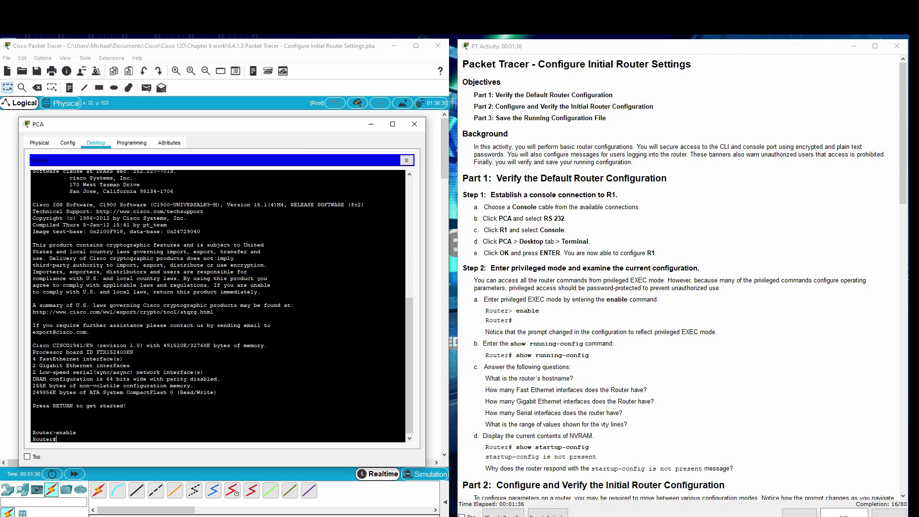
{"action": "type", "text": "show running-config"}
Page through R1's default running configuration to the end, returning to the Router# prompt.
{"action": "key", "text": "Return"}
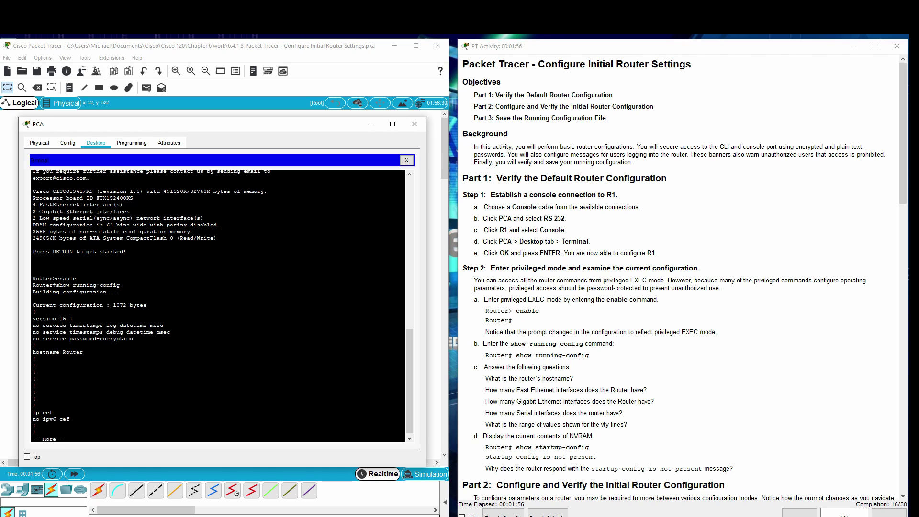
{"action": "key", "text": "space"}
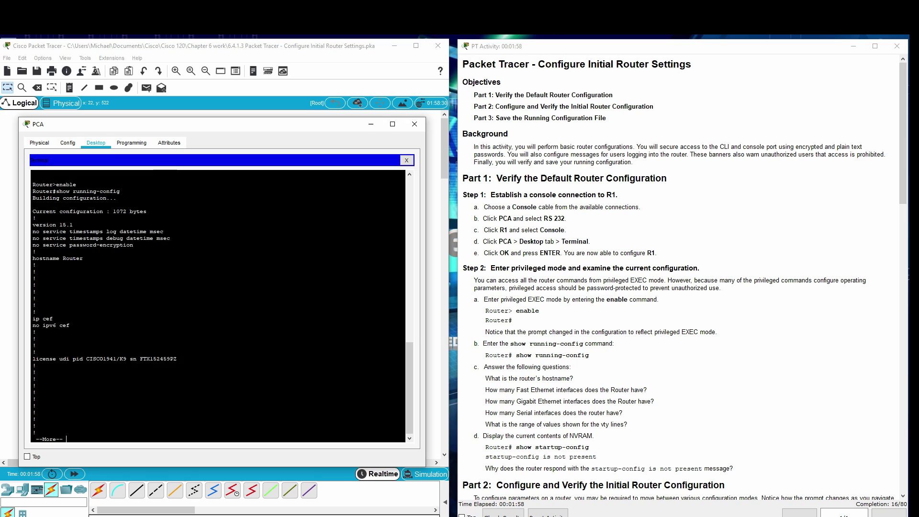
{"action": "key", "text": "space"}
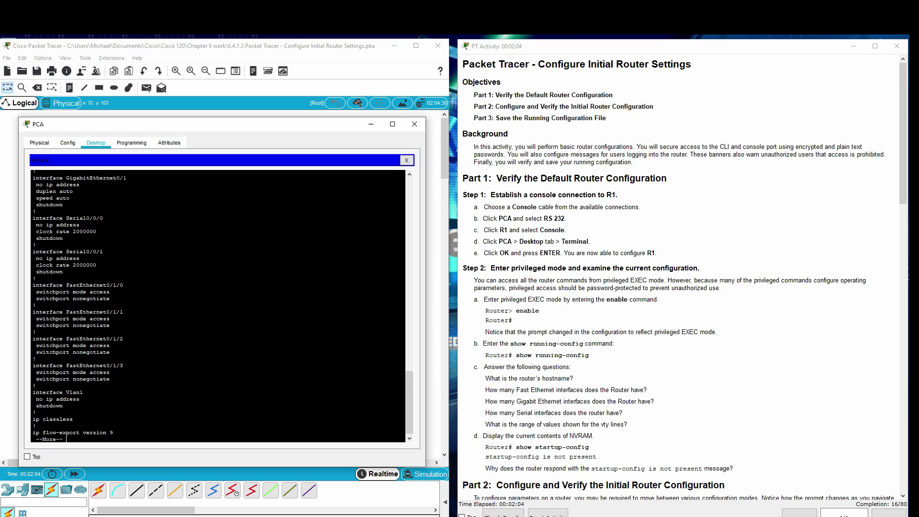
{"action": "scroll", "coordinate": [218, 307], "scroll_direction": "up", "scroll_amount": 3}
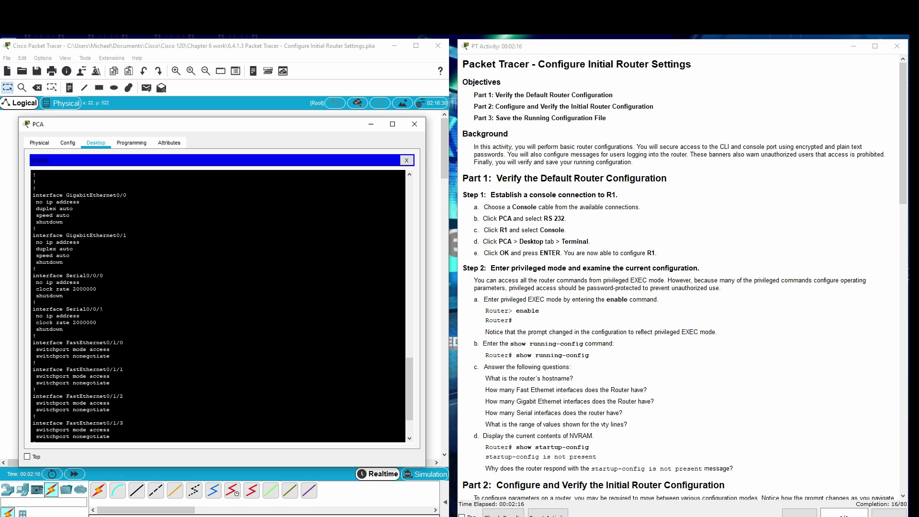
{"action": "scroll", "coordinate": [218, 306], "scroll_direction": "down", "scroll_amount": 3}
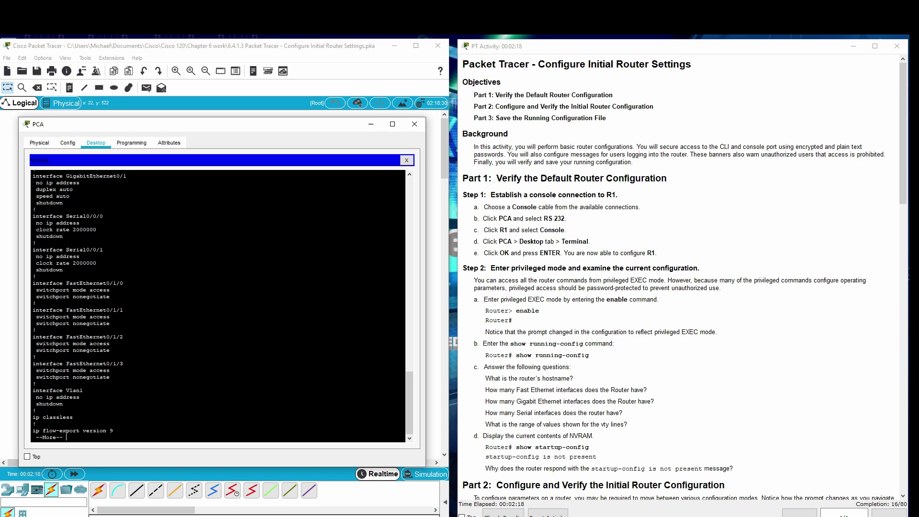
{"action": "key", "text": "space"}
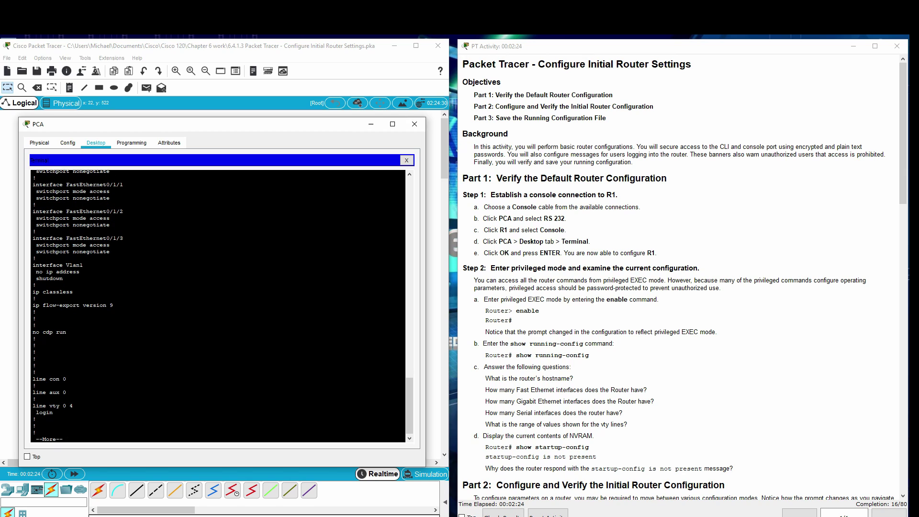
{"action": "left_click_drag", "start_coordinate": [73, 406], "coordinate": [54, 406]}
{"action": "left_click", "coordinate": [53, 406]}
{"action": "key", "text": "space"}
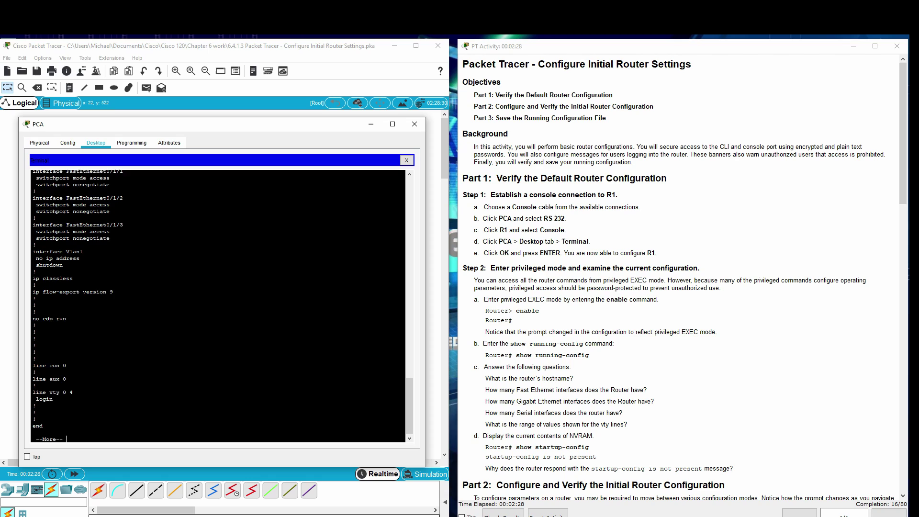
{"action": "key", "text": "Return"}
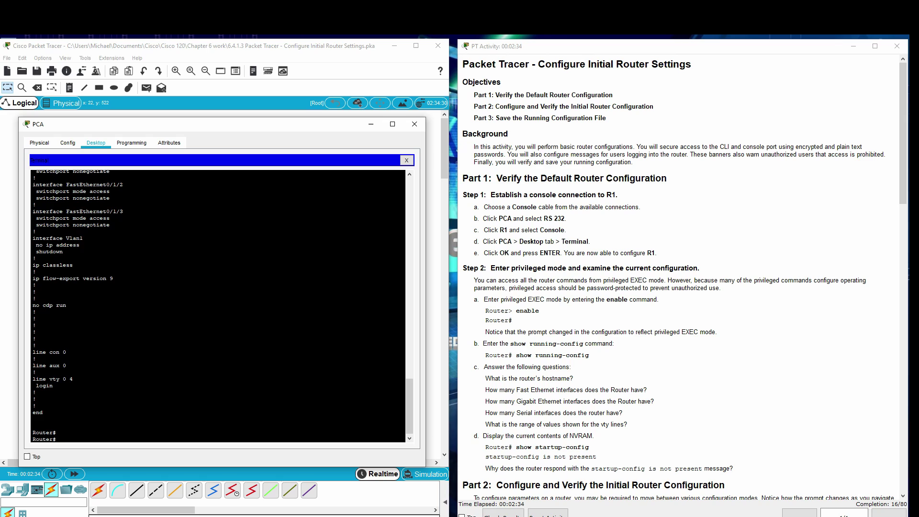
Run show startup-config, which reports that startup-config is not present.
{"action": "type", "text": "ow startup-config"}
{"action": "key", "text": "Return"}
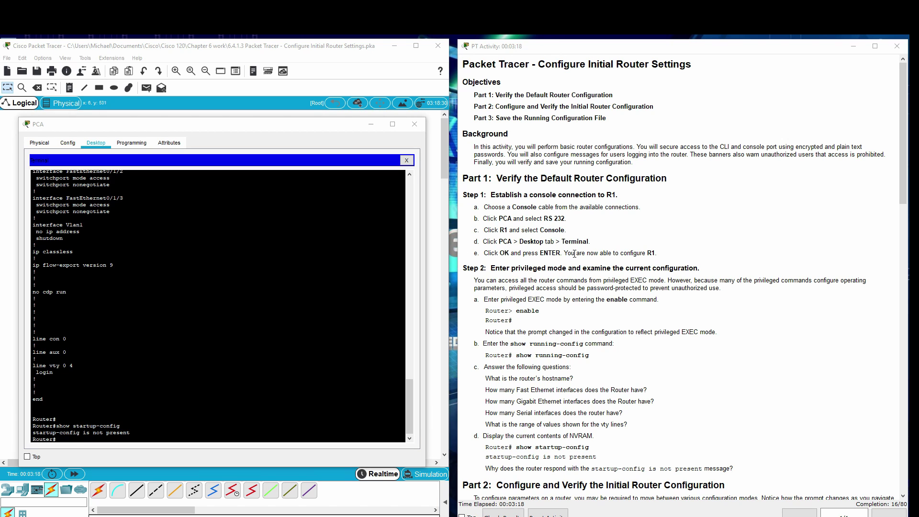
Enter global configuration mode and set the router hostname to R1.
{"action": "scroll", "coordinate": [565, 254], "scroll_direction": "down", "scroll_amount": 6}
{"action": "scroll", "coordinate": [579, 266], "scroll_direction": "down", "scroll_amount": 4}
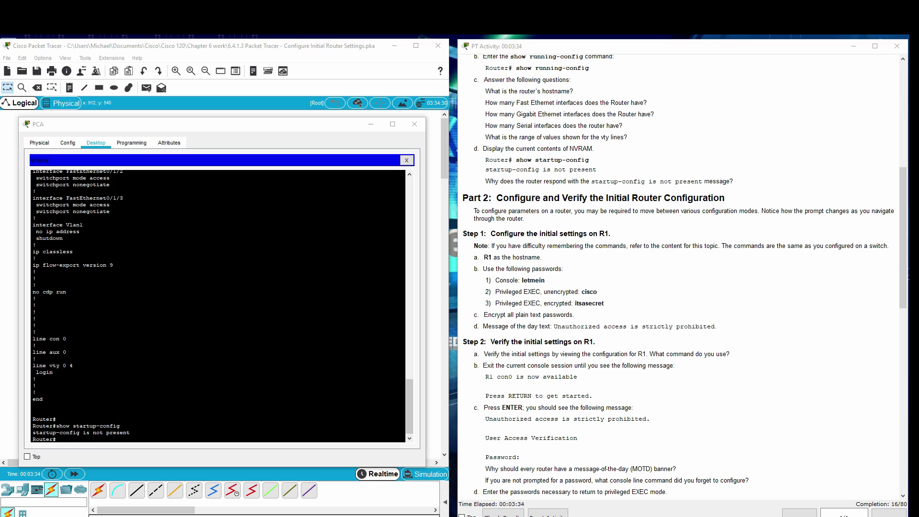
{"action": "left_click", "coordinate": [76, 441]}
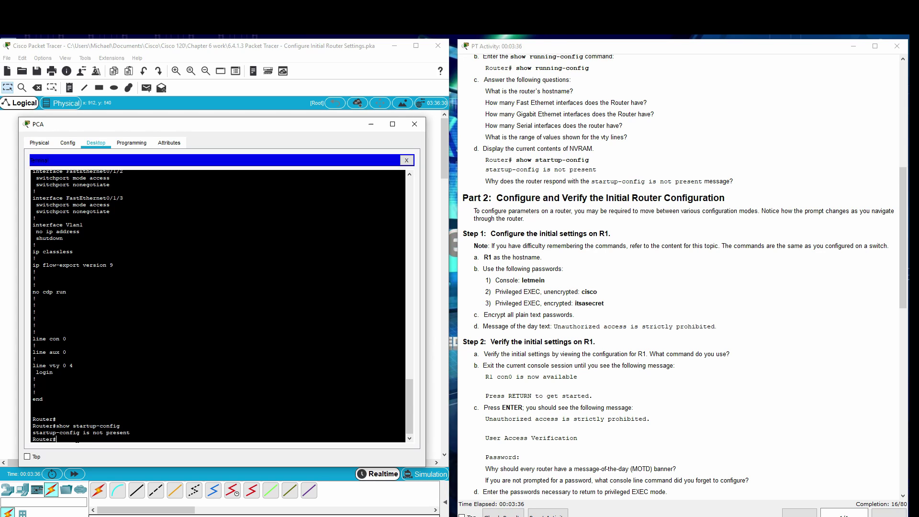
{"action": "type", "text": "config"}
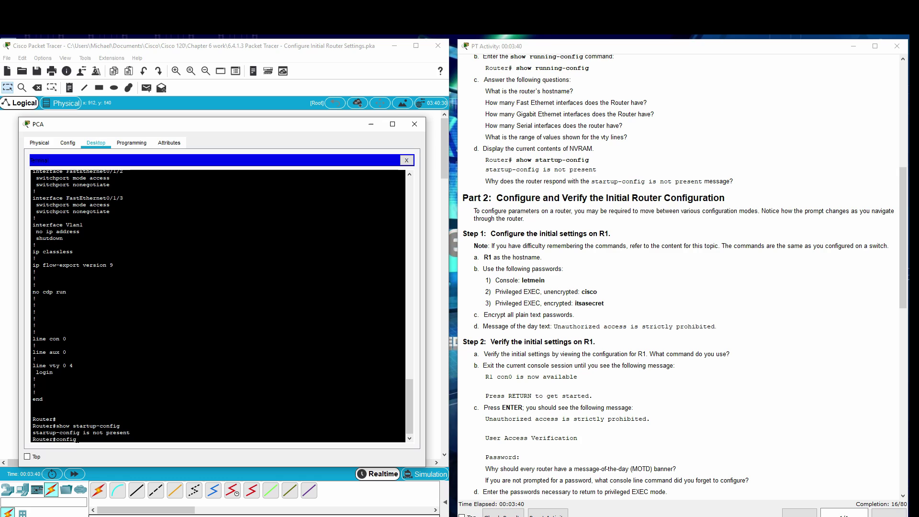
{"action": "type", "text": " t"}
{"action": "key", "text": "Return"}
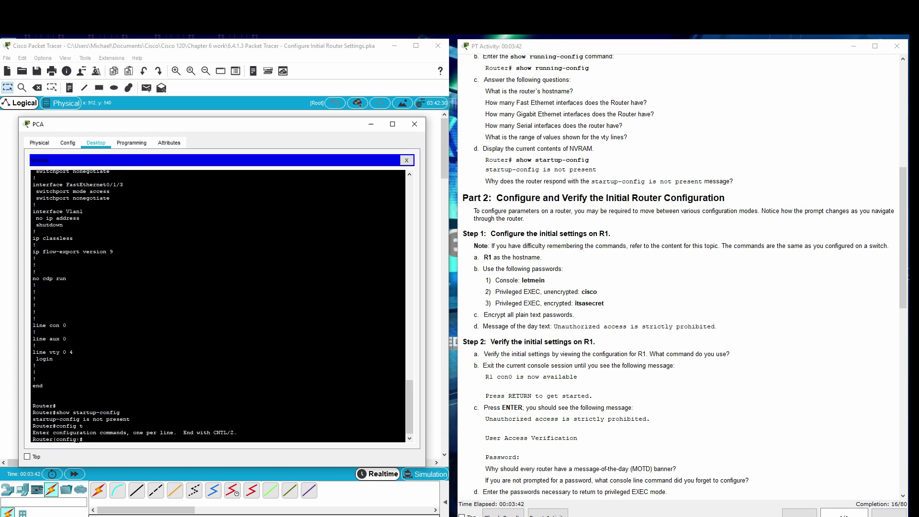
{"action": "type", "text": "hostname R1"}
{"action": "key", "text": "Return"}
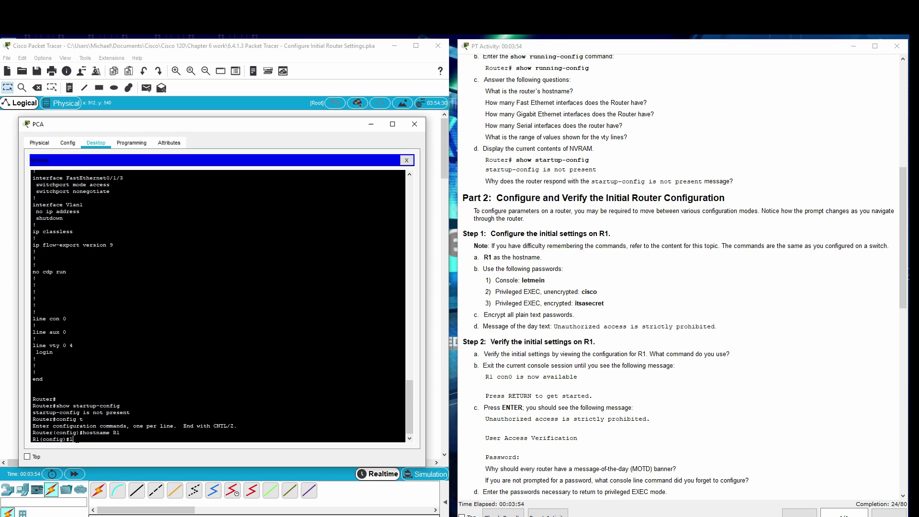
Give line console 0 a password and require login on it.
{"action": "type", "text": "ine console 0"}
{"action": "key", "text": "Return"}
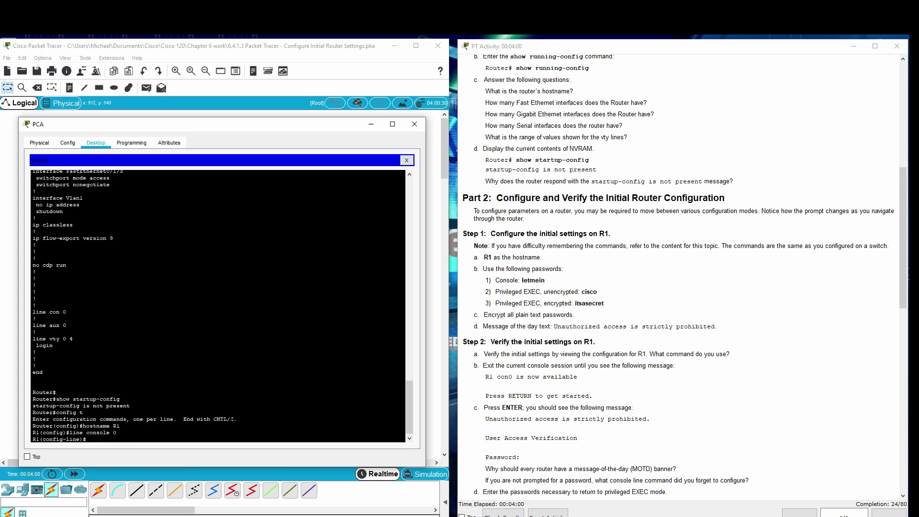
{"action": "type", "text": "password letmein"}
{"action": "key", "text": "Return"}
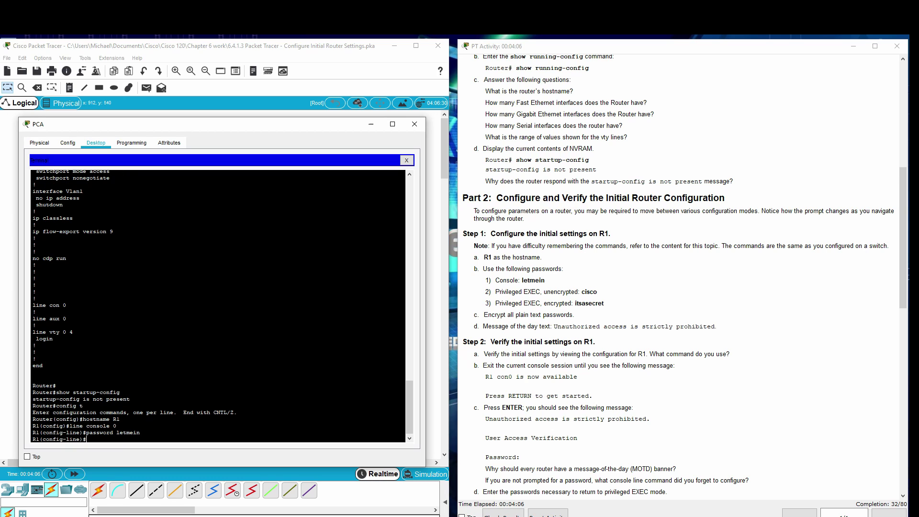
{"action": "type", "text": "login"}
{"action": "key", "text": "Return"}
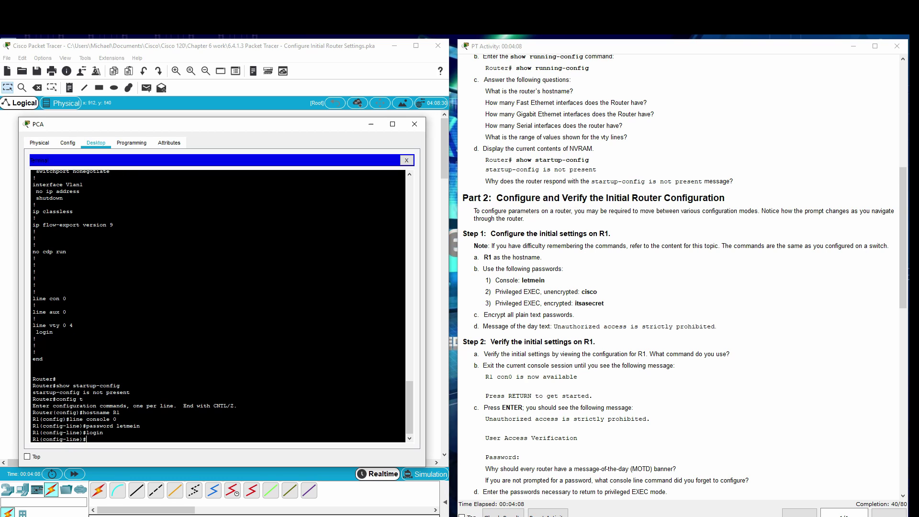
{"action": "type", "text": "exit"}
{"action": "key", "text": "Return"}
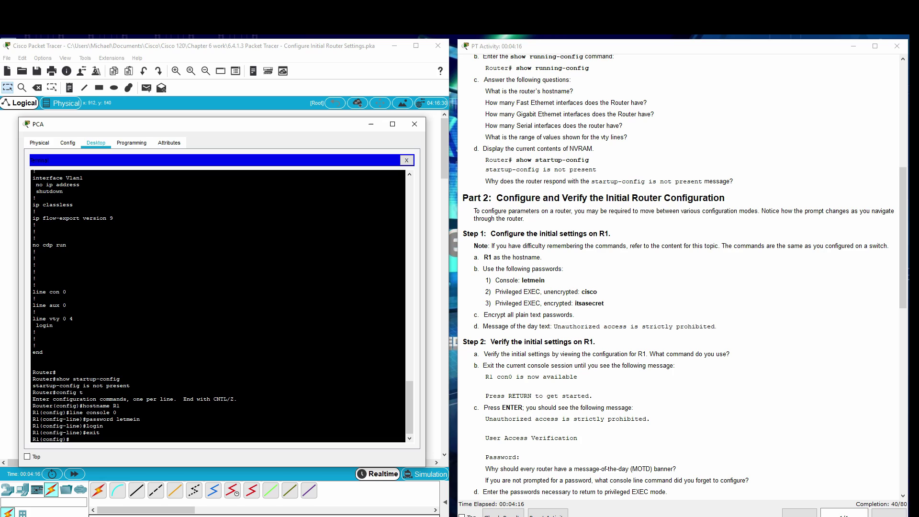
Set the plain enable password and the encrypted enable secret, then type service password-encryption.
{"action": "type", "text": "ble password cisco"}
{"action": "key", "text": "Return"}
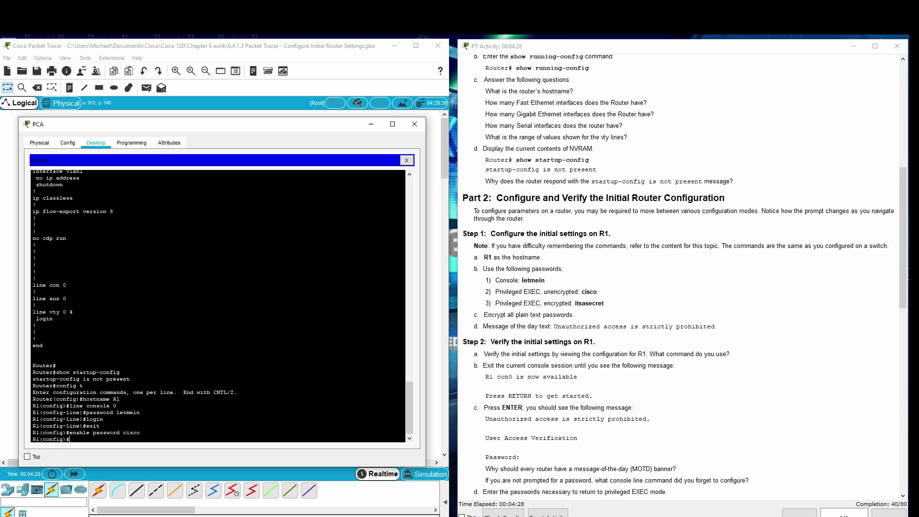
{"action": "type", "text": "enable secret itsasecret"}
{"action": "key", "text": "Return"}
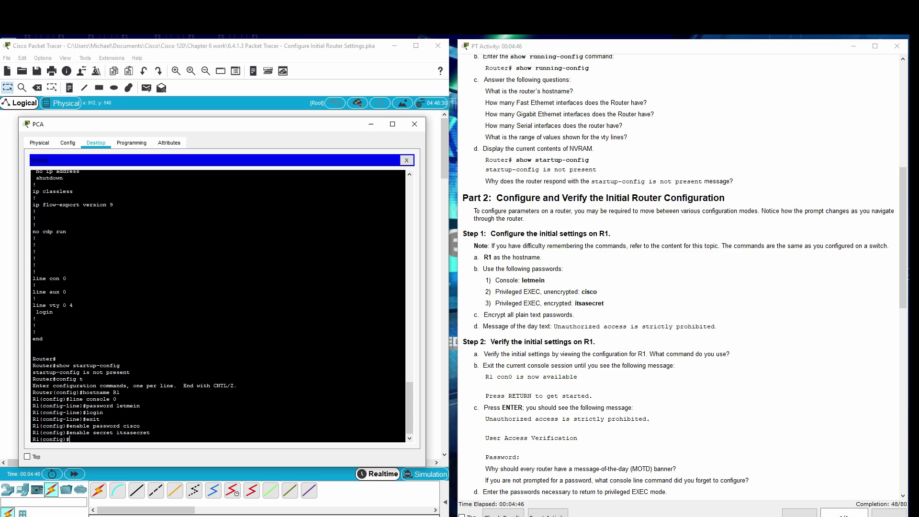
{"action": "type", "text": "service password-encryption"}
Encrypt all passwords and set the MOTD banner 'Unauthorized access is strictly prohibited'.
{"action": "key", "text": "Return"}
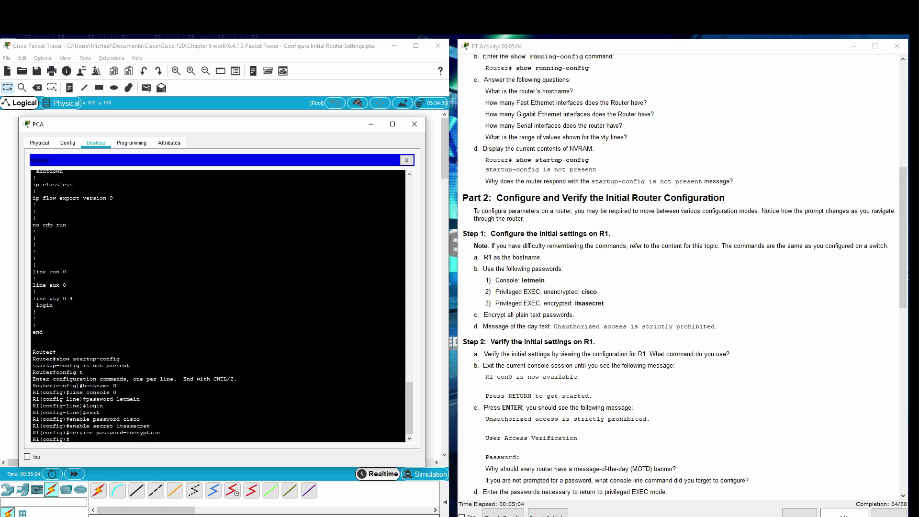
{"action": "type", "text": "bs"}
{"action": "key", "text": "BackSpace"}
{"action": "type", "text": "anner motd #Unauthorized access is strictly "}
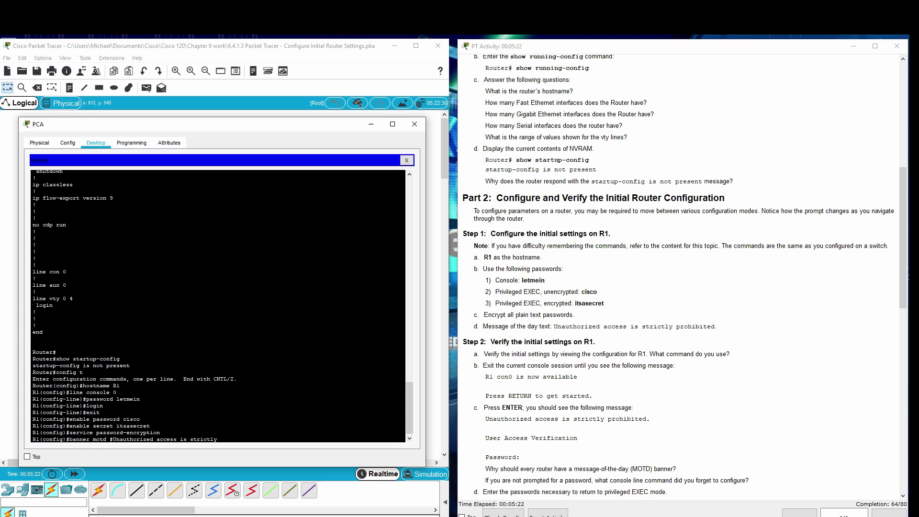
{"action": "type", "text": "prohibited#"}
{"action": "key", "text": "Return"}
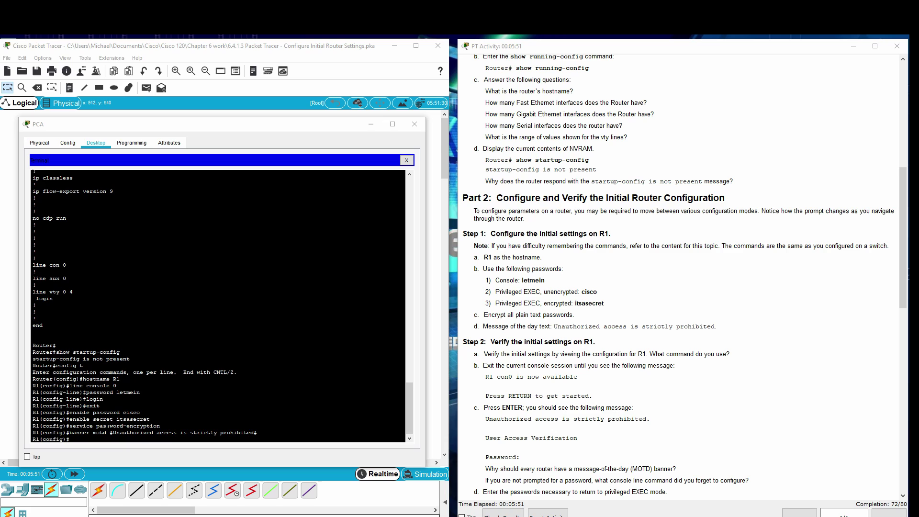
Exit config mode and the console session, then restart it to show the banner and password prompt.
{"action": "left_click", "coordinate": [92, 441]}
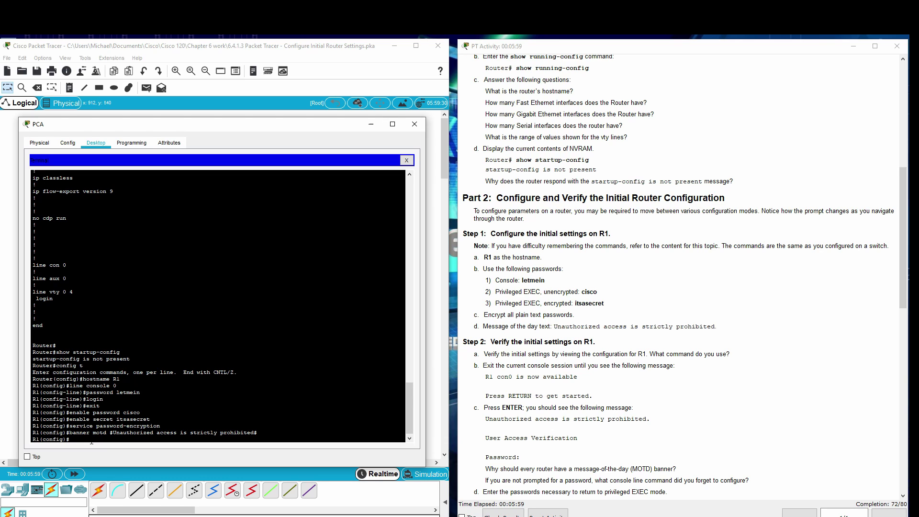
{"action": "type", "text": "exit"}
{"action": "key", "text": "Return"}
{"action": "key", "text": "Return"}
{"action": "type", "text": "e"}
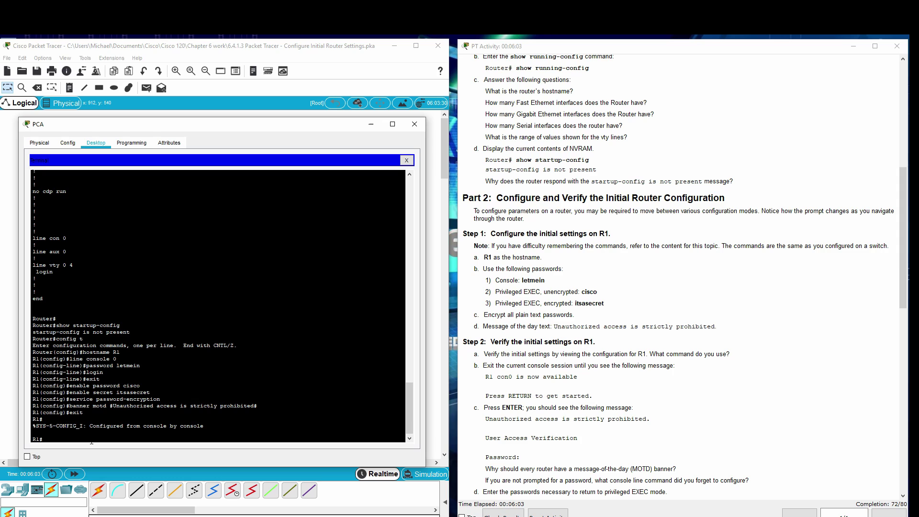
{"action": "type", "text": "xit"}
{"action": "key", "text": "Return"}
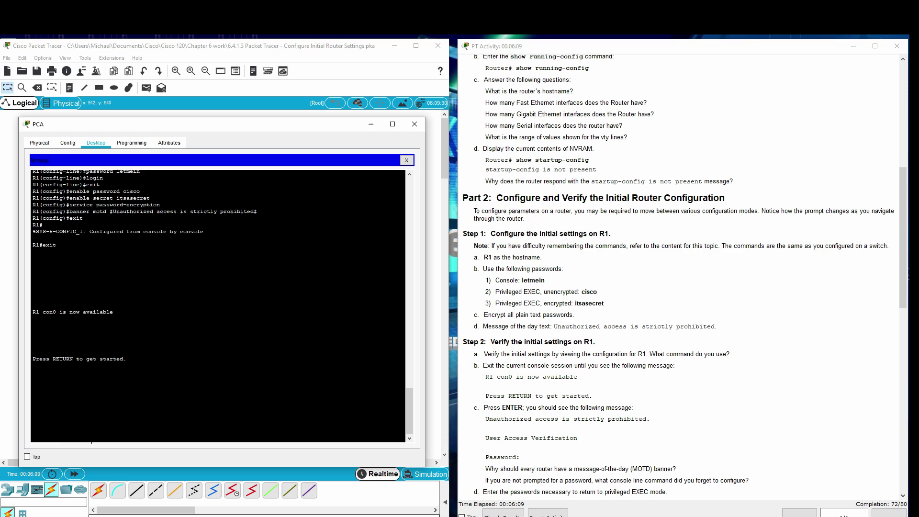
{"action": "key", "text": "Return"}
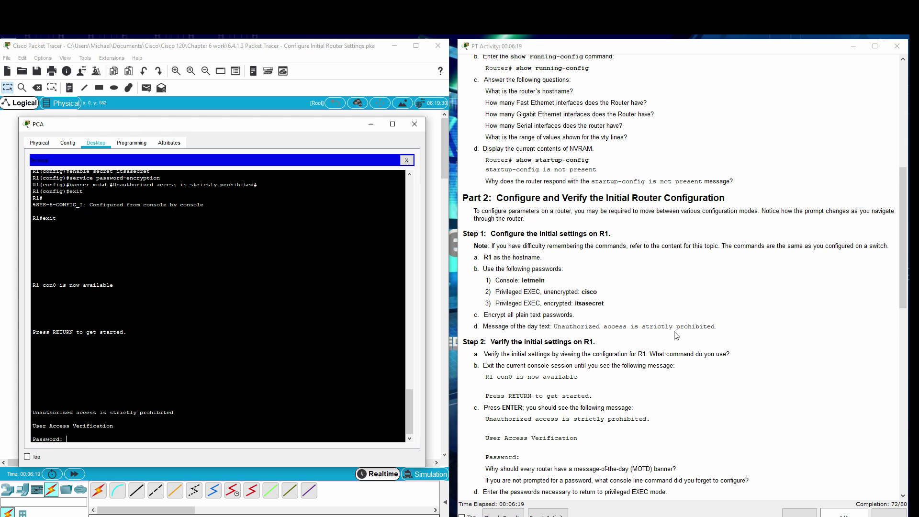
{"action": "scroll", "coordinate": [628, 335], "scroll_direction": "down", "scroll_amount": 4}
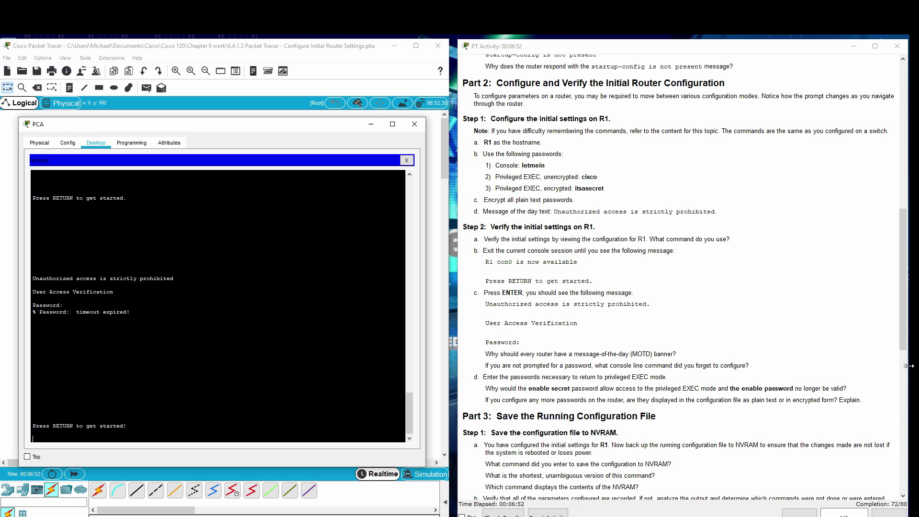
Log in with the console password, then use en and the enable secret to reach R1#.
{"action": "key", "text": "Return"}
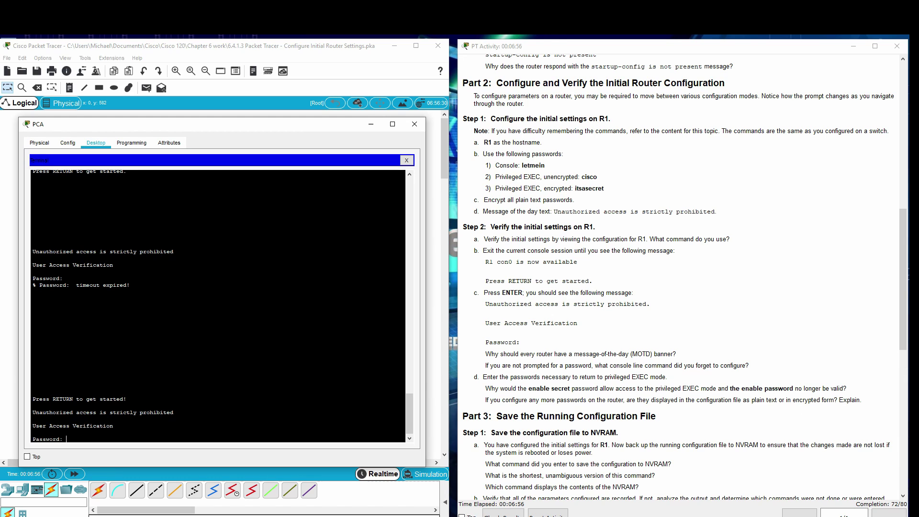
{"action": "key", "text": "Return"}
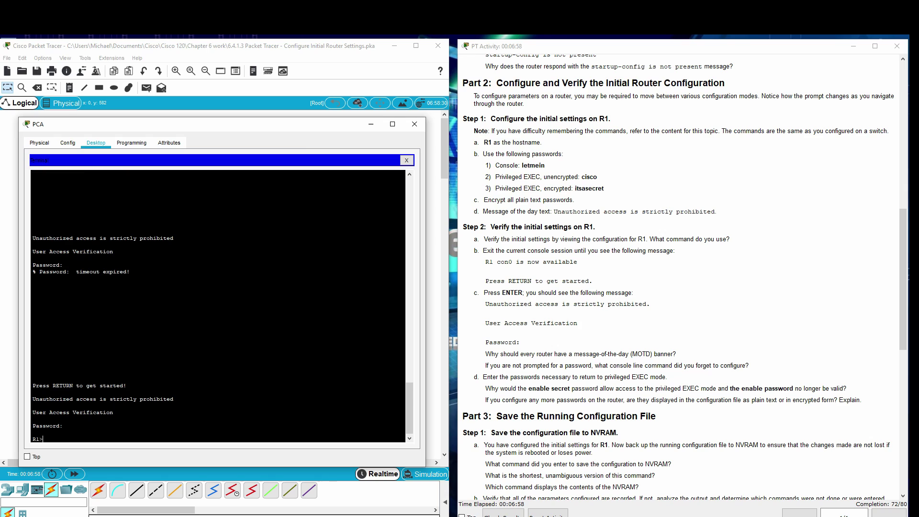
{"action": "type", "text": "en"}
{"action": "key", "text": "Return"}
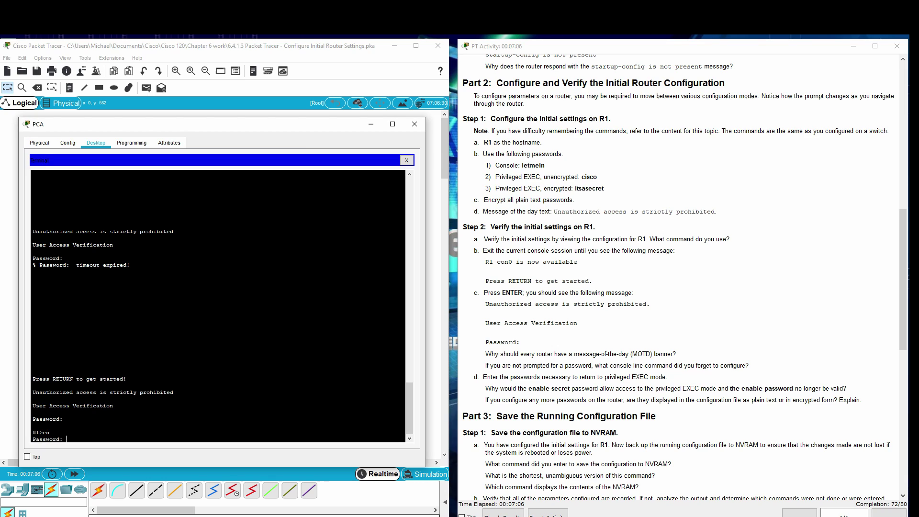
{"action": "key", "text": "Return"}
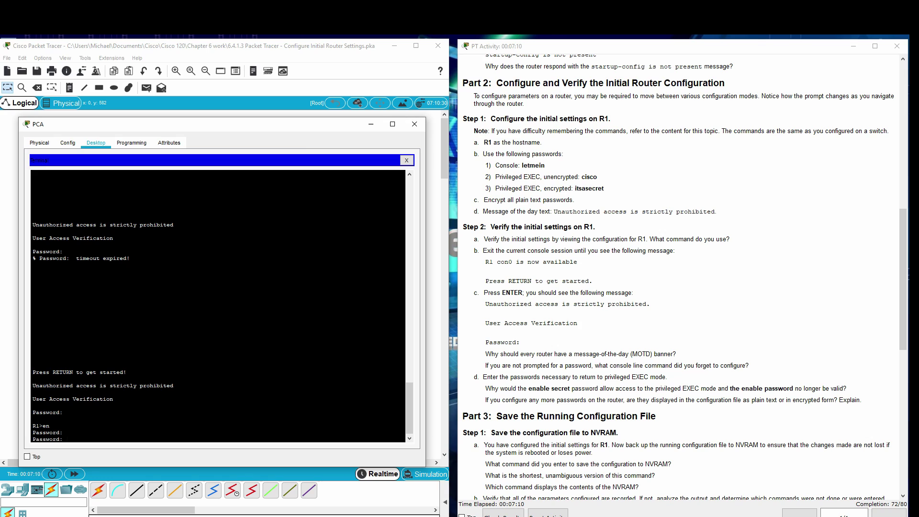
{"action": "key", "text": "Return"}
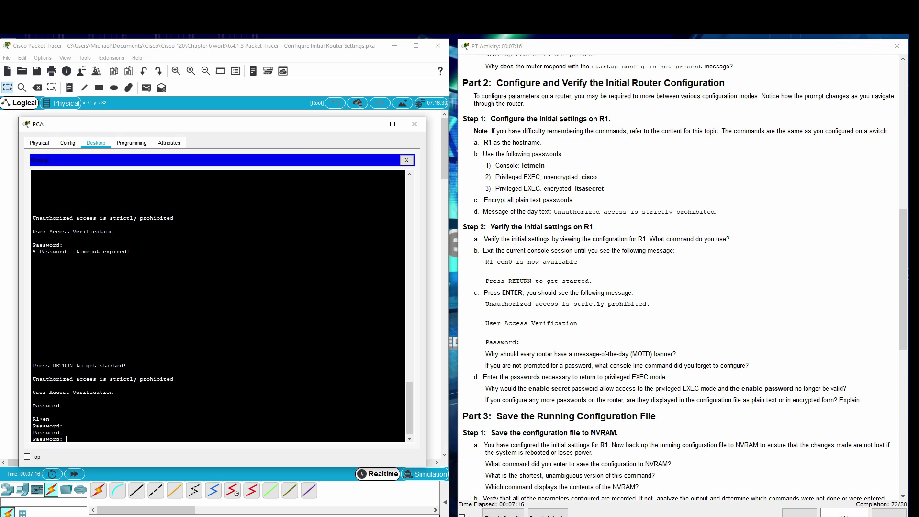
{"action": "key", "text": "Return"}
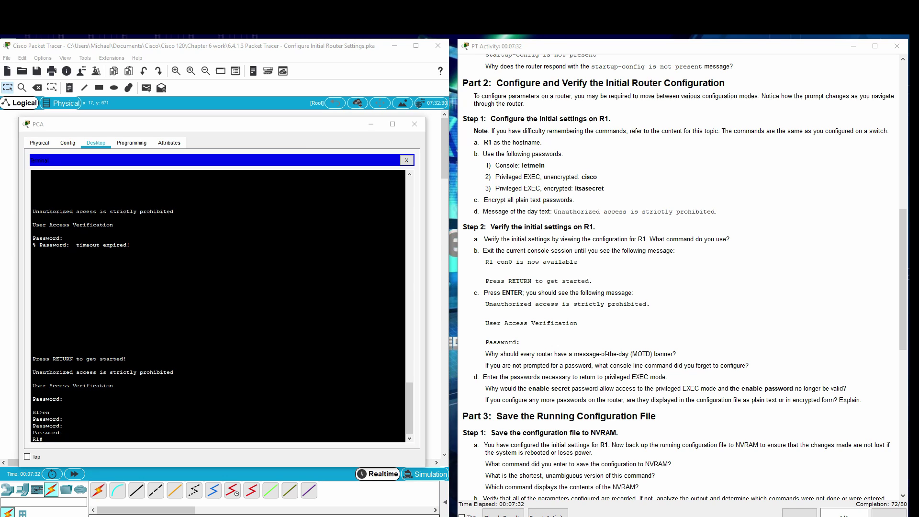
Enter copy running-config startup-config in R1's terminal.
{"action": "scroll", "coordinate": [684, 249], "scroll_direction": "down", "scroll_amount": 3}
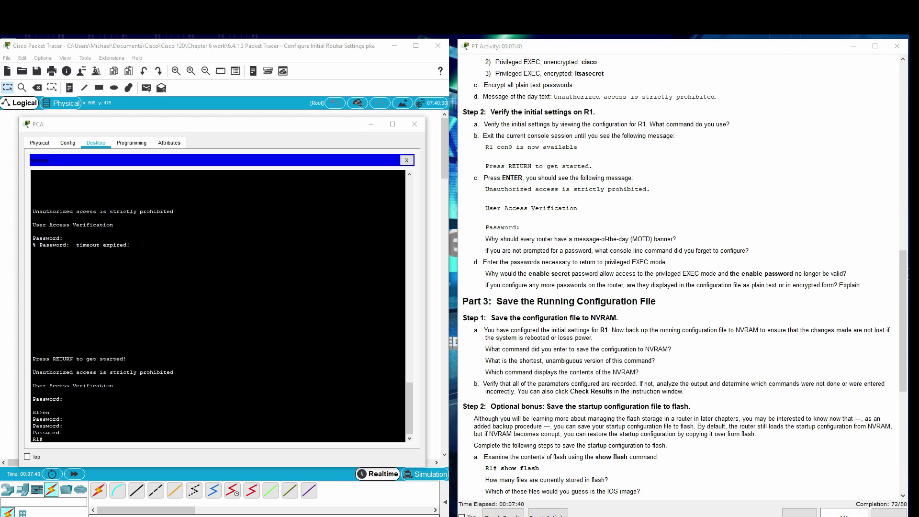
{"action": "left_click", "coordinate": [75, 441]}
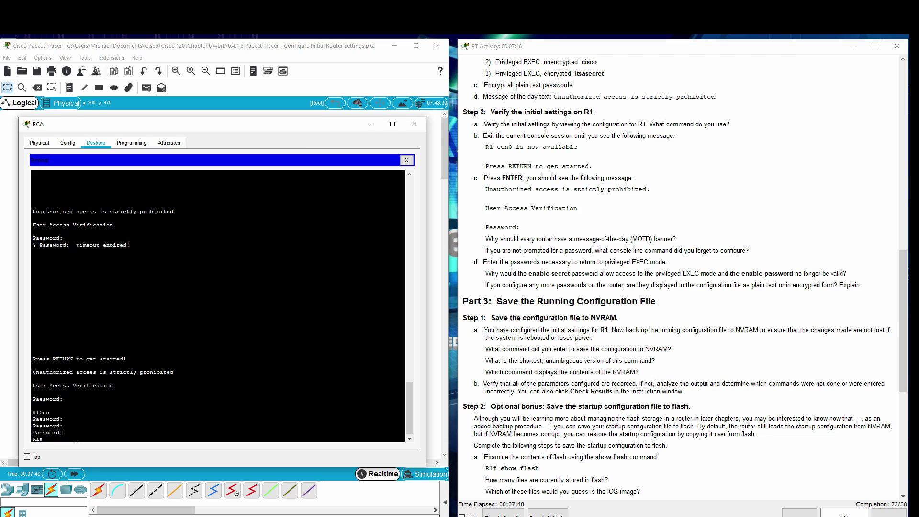
{"action": "type", "text": "copy running-config startup-config"}
Accept the default startup-config filename so the configuration saves to NVRAM with [OK].
{"action": "key", "text": "Return"}
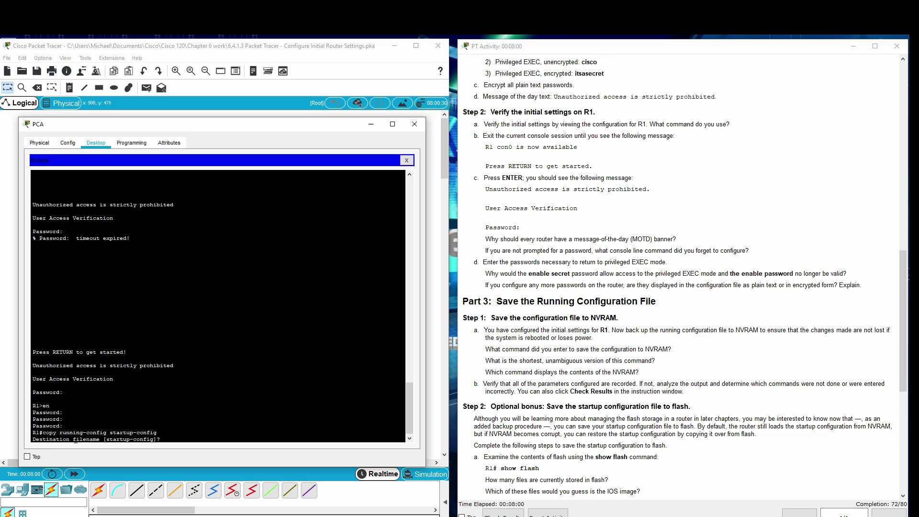
{"action": "key", "text": "Return"}
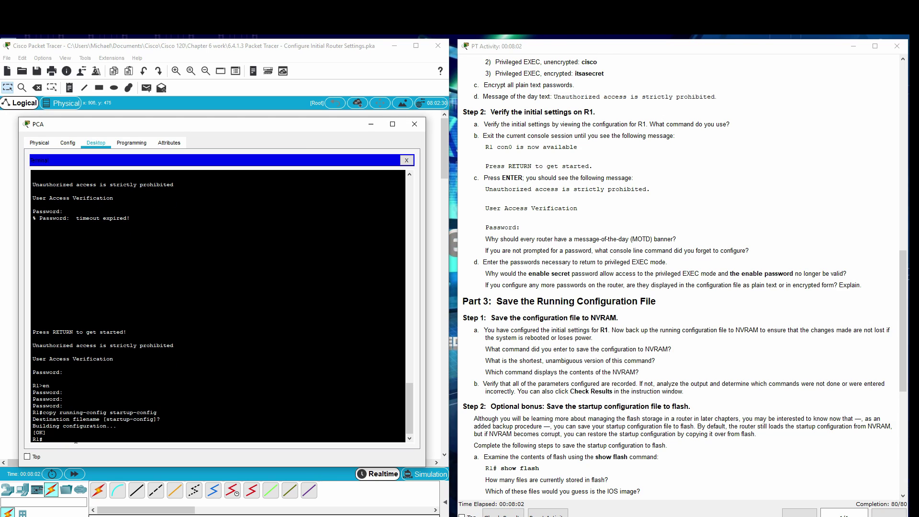